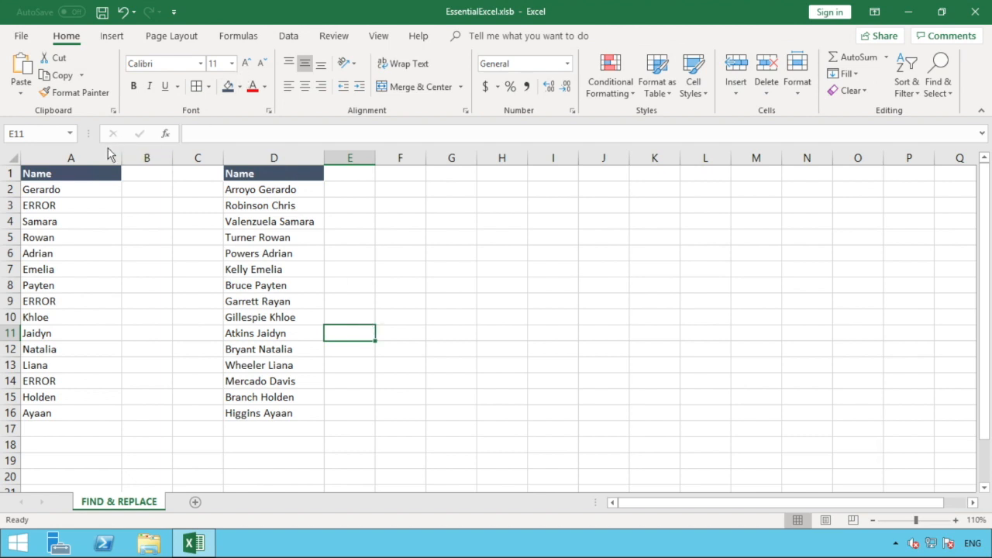
Search column A for the text ERROR with the Find command.
click(93, 153)
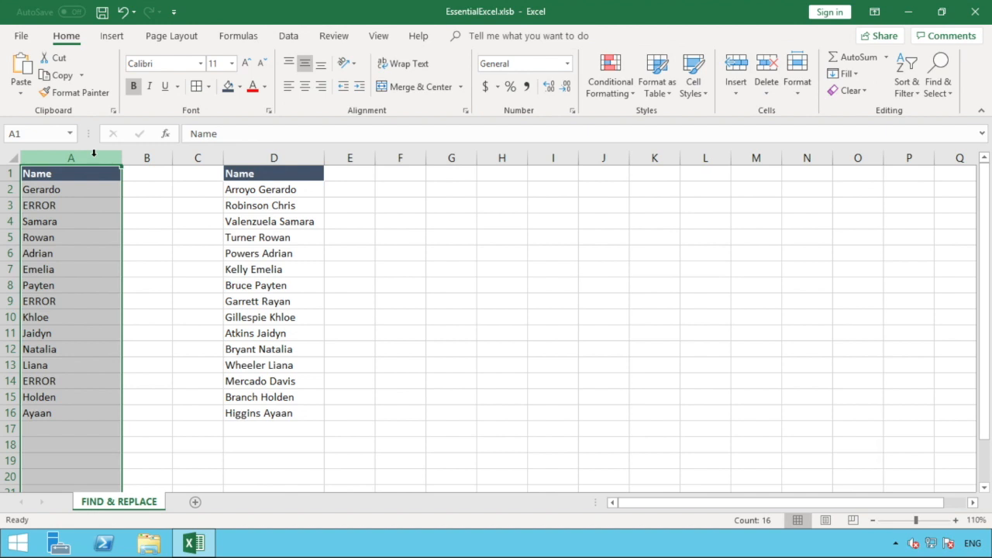
key(ctrl+f)
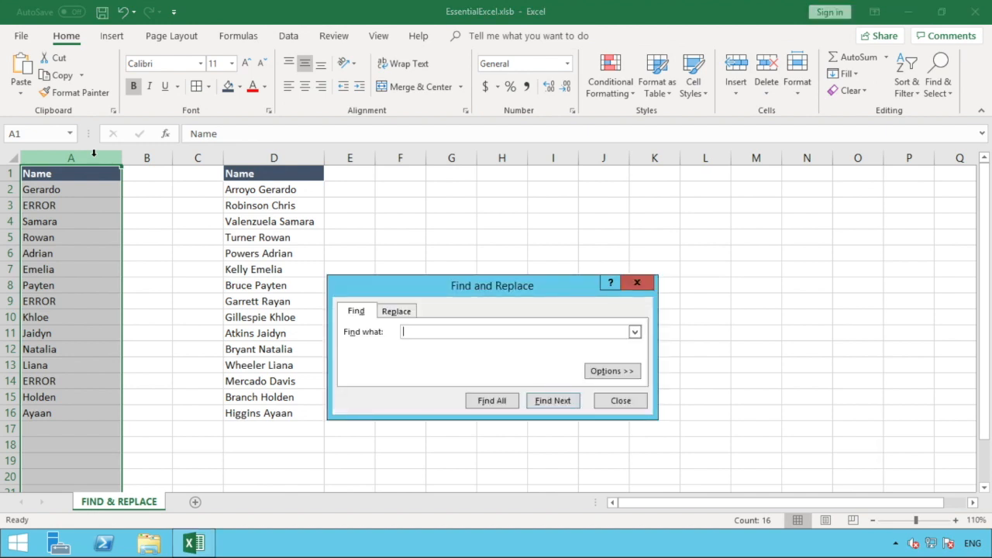
drag(421, 291, 412, 220)
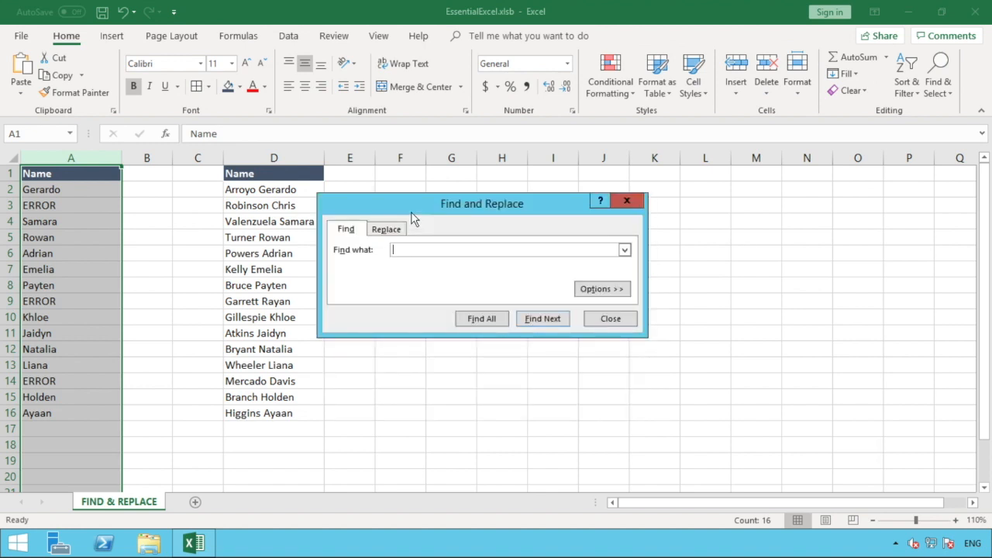
text(ERROR)
click(543, 319)
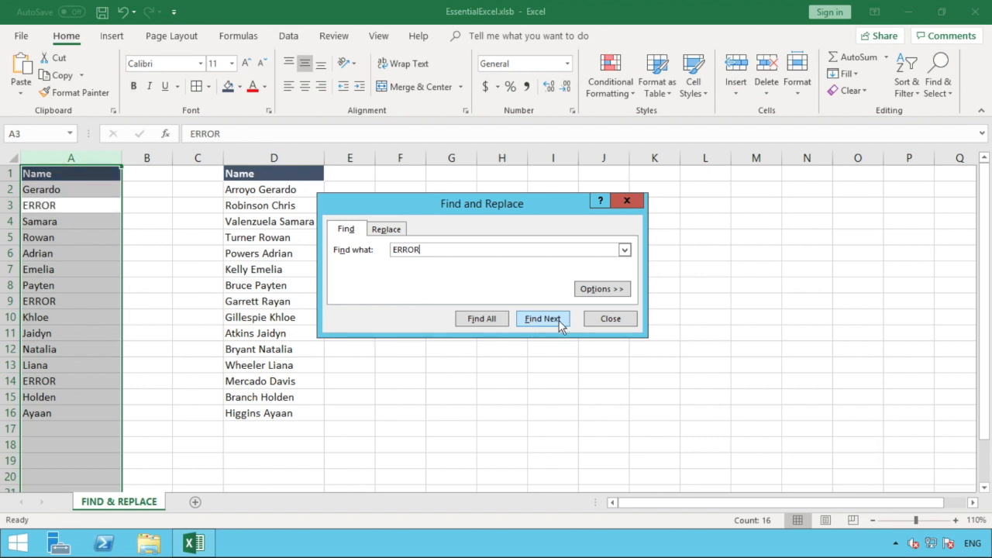
Step repeatedly through the ERROR matches in column A, and list all of them at once.
click(560, 324)
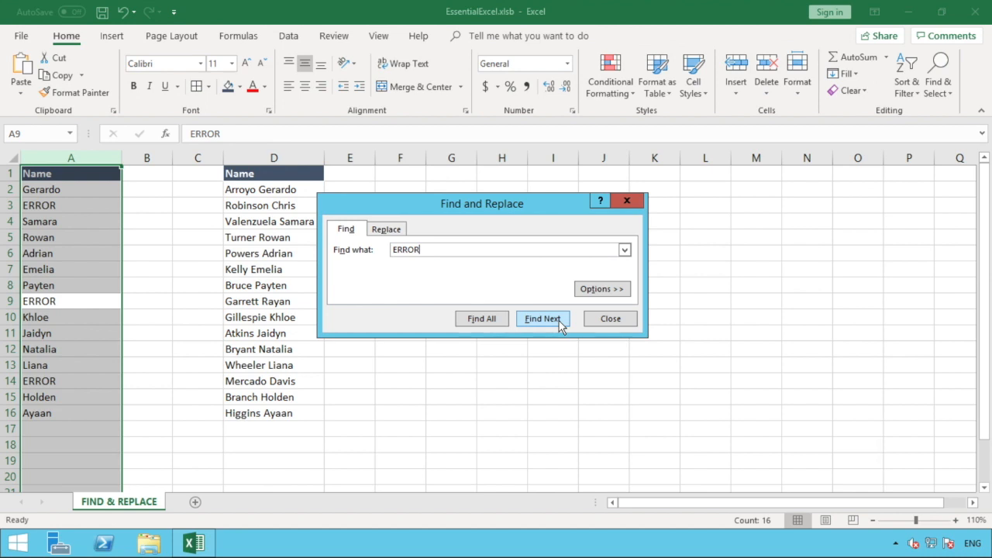
click(559, 324)
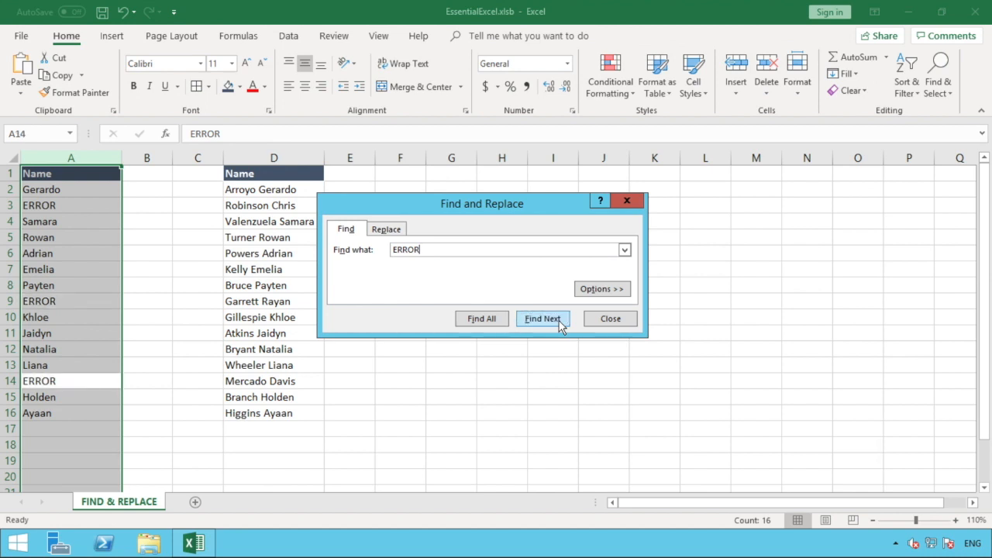
click(542, 318)
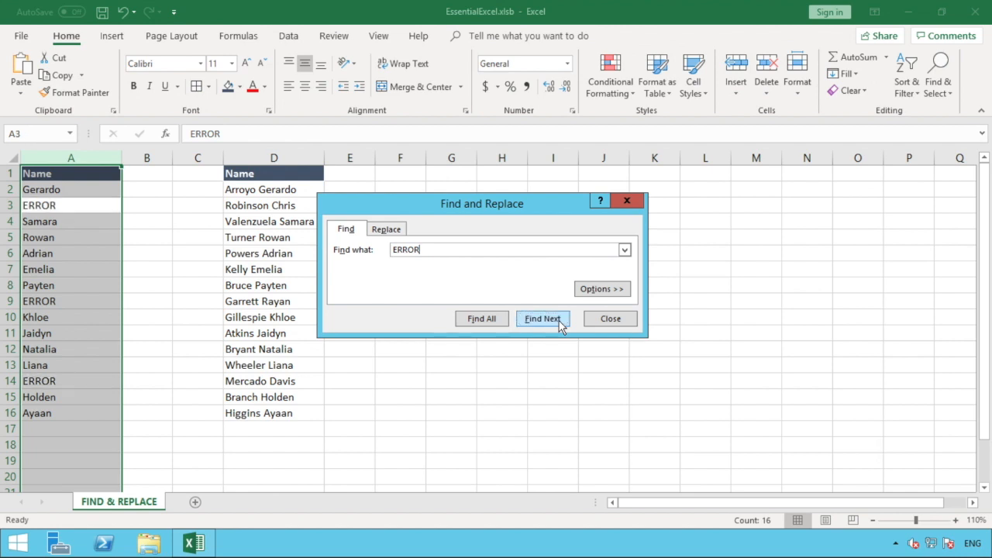
click(560, 324)
click(560, 324)
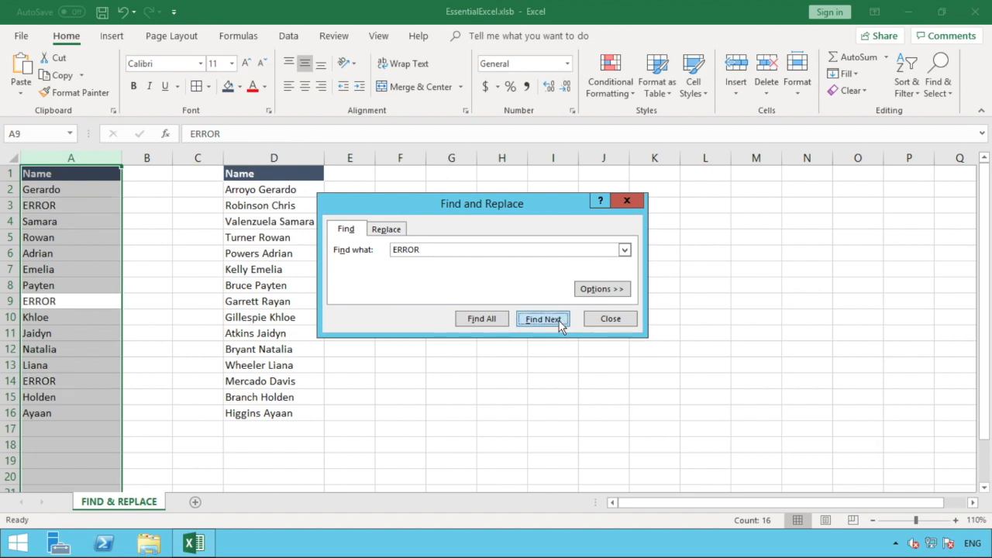
click(560, 324)
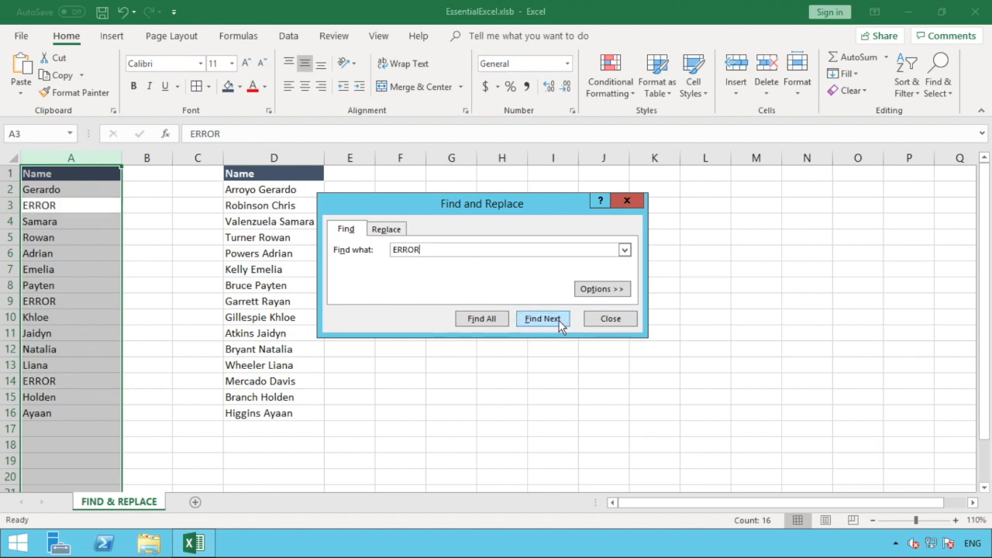
click(560, 324)
click(560, 324)
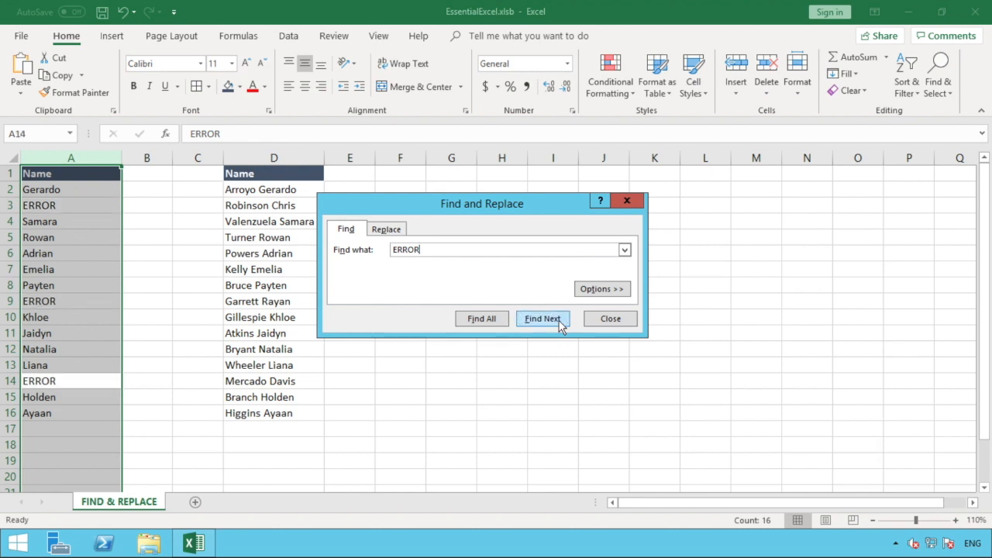
click(560, 324)
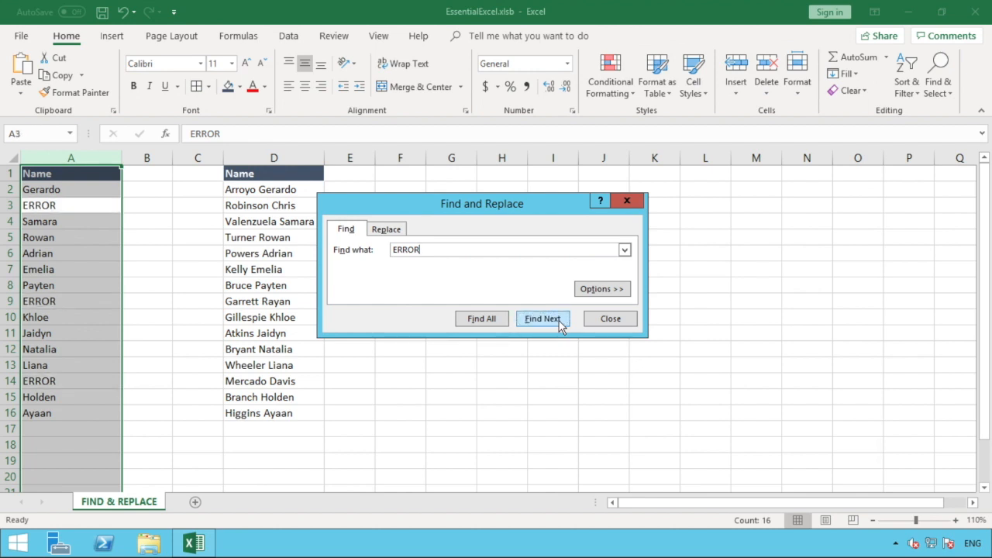
click(559, 324)
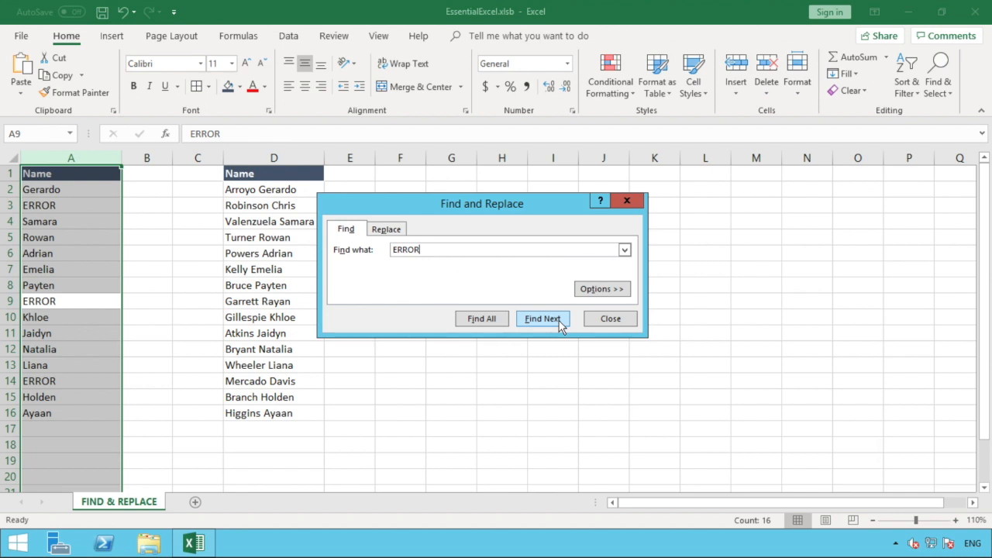
click(559, 324)
click(559, 324)
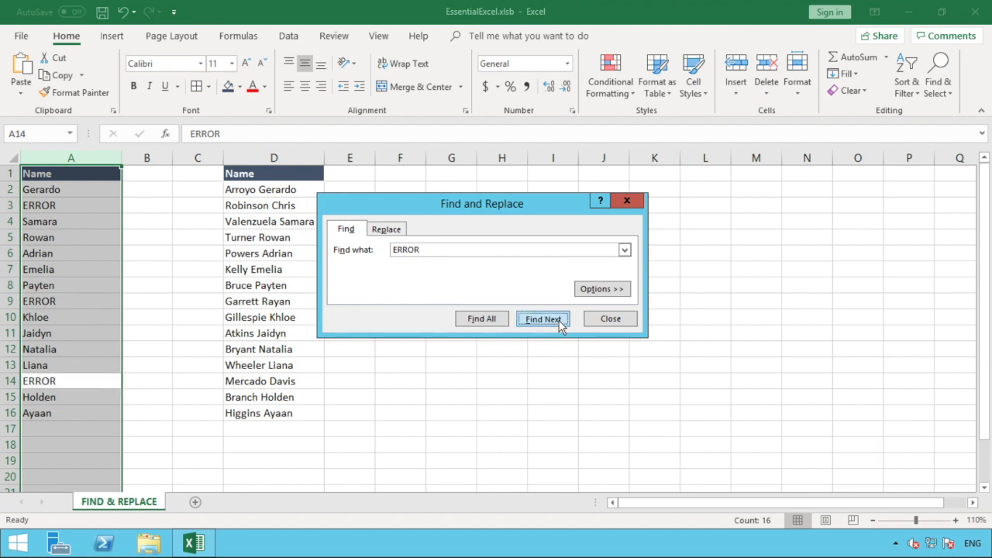
click(482, 320)
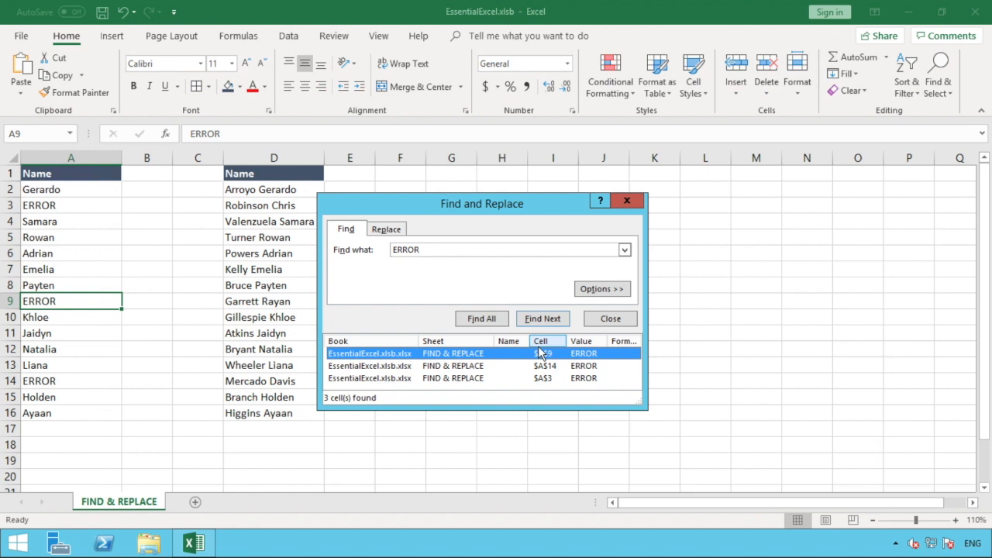
Replace every ERROR entry in column A with Incorrect in one operation.
click(387, 230)
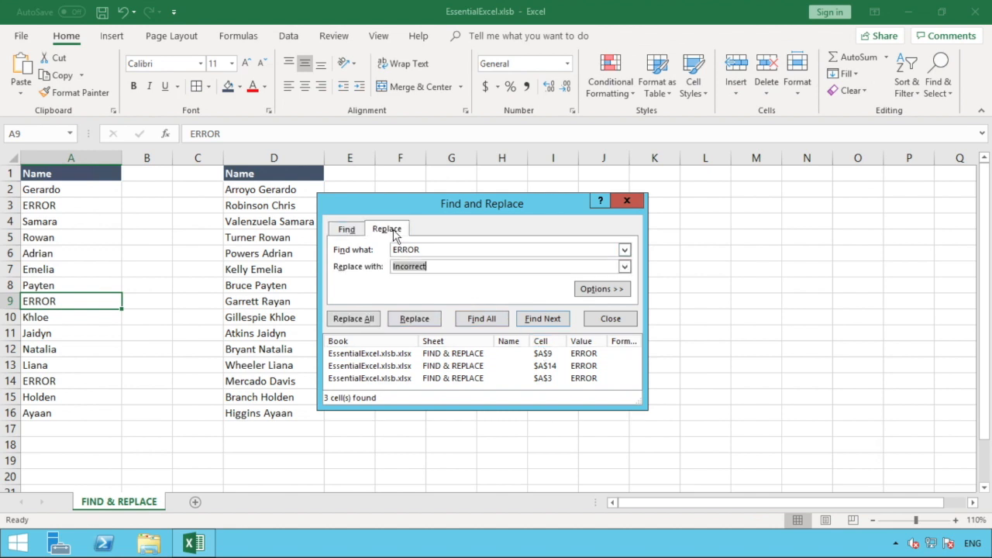
click(431, 267)
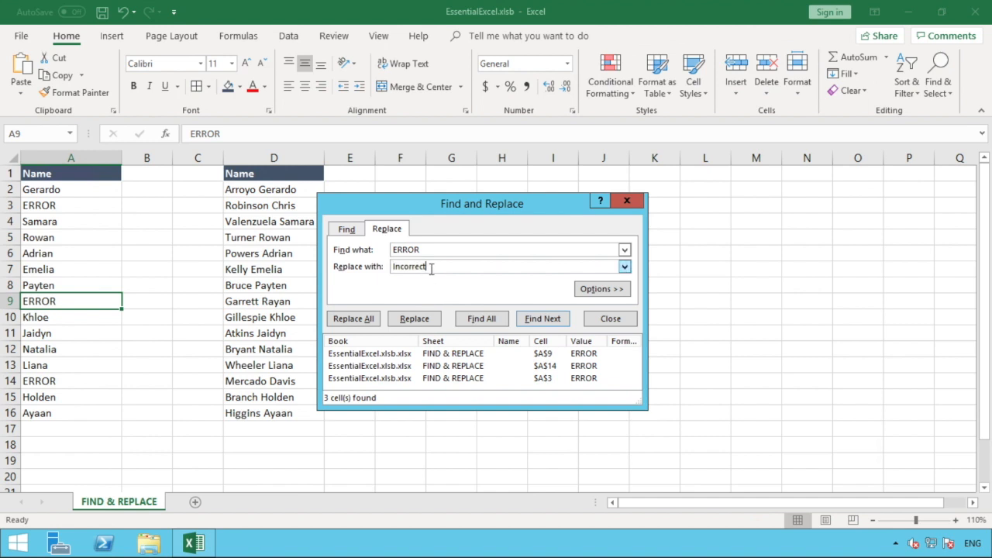
drag(431, 267, 390, 272)
click(386, 233)
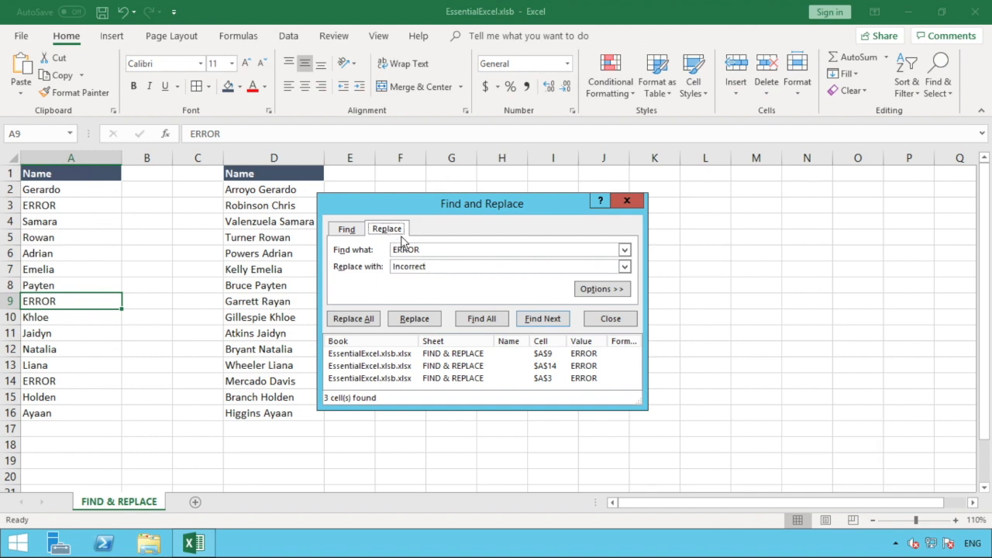
click(426, 249)
drag(427, 249, 386, 250)
click(422, 249)
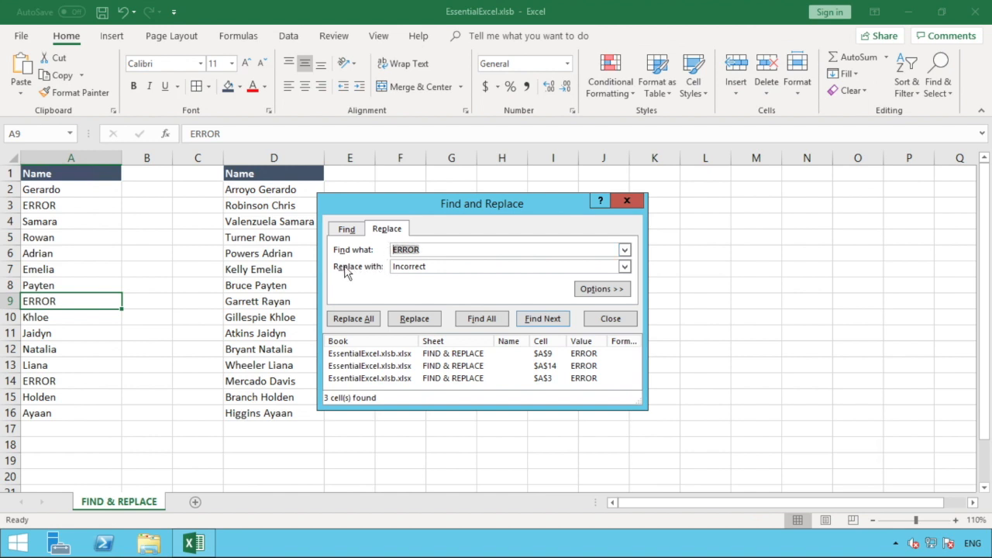
click(433, 266)
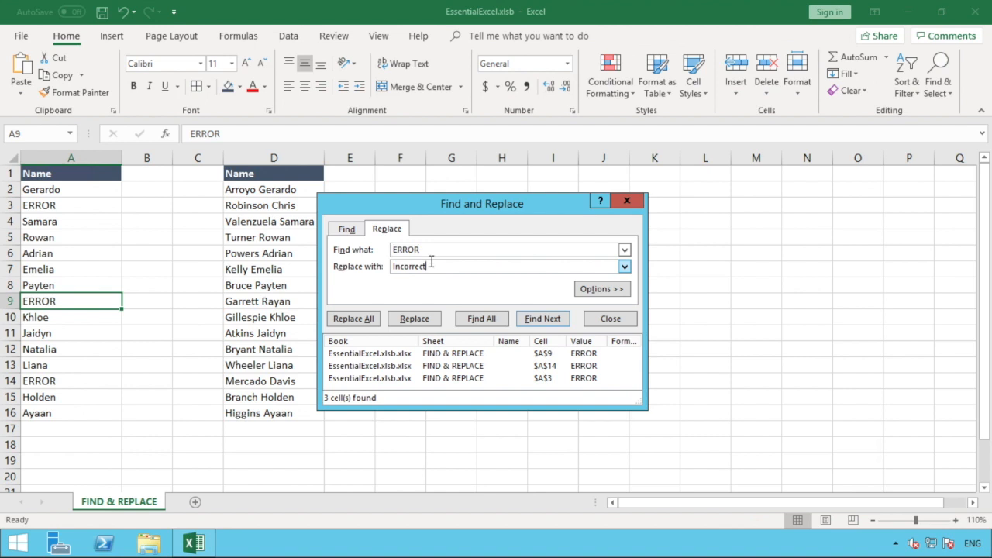
click(412, 248)
click(427, 267)
click(67, 152)
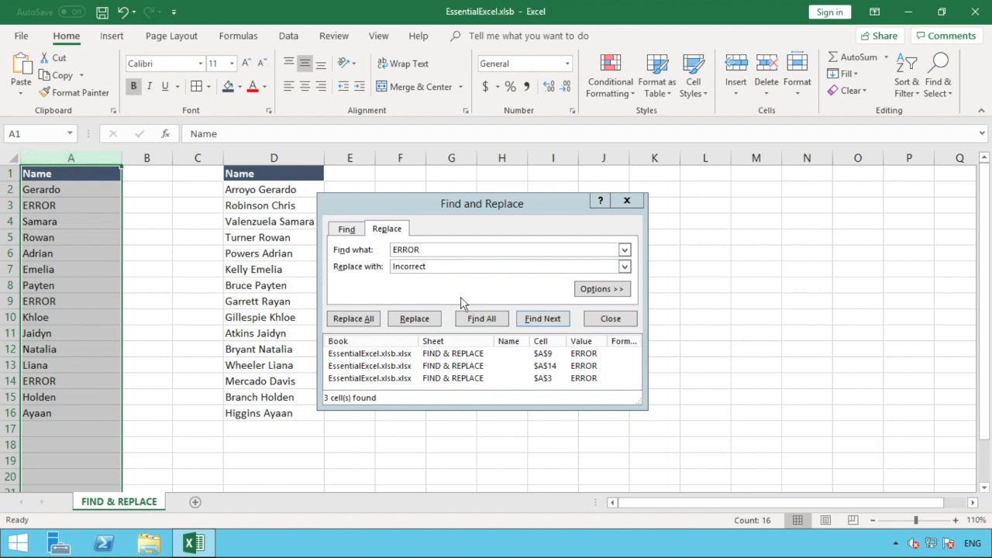
click(439, 267)
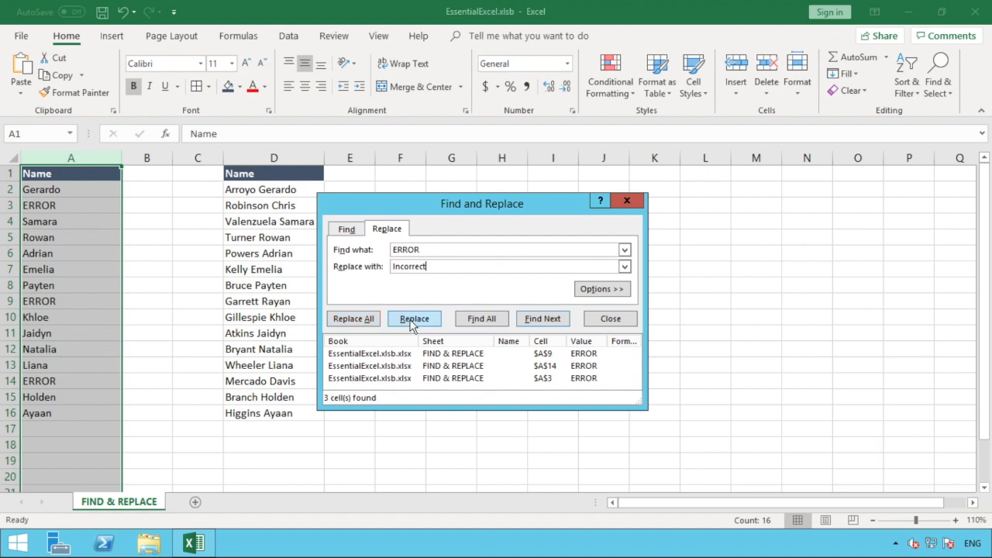
click(354, 319)
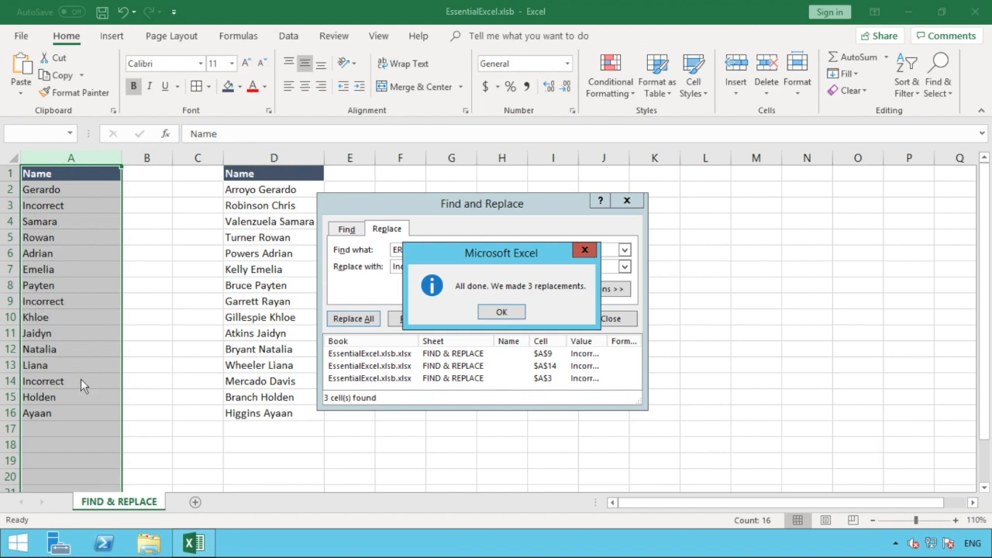
click(509, 313)
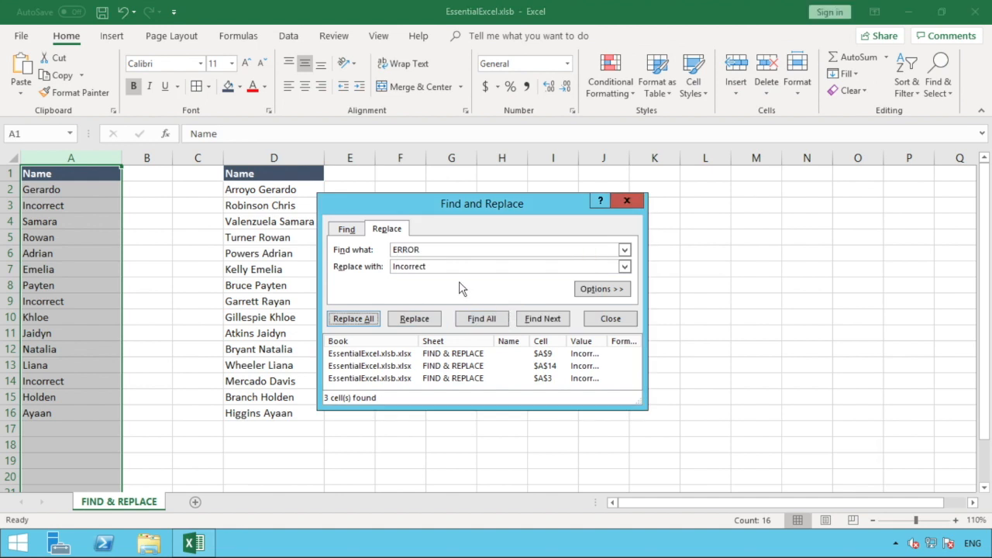
Clear every Incorrect entry in column A by replacing it with nothing, and close the Find and Replace dialog.
double_click(414, 268)
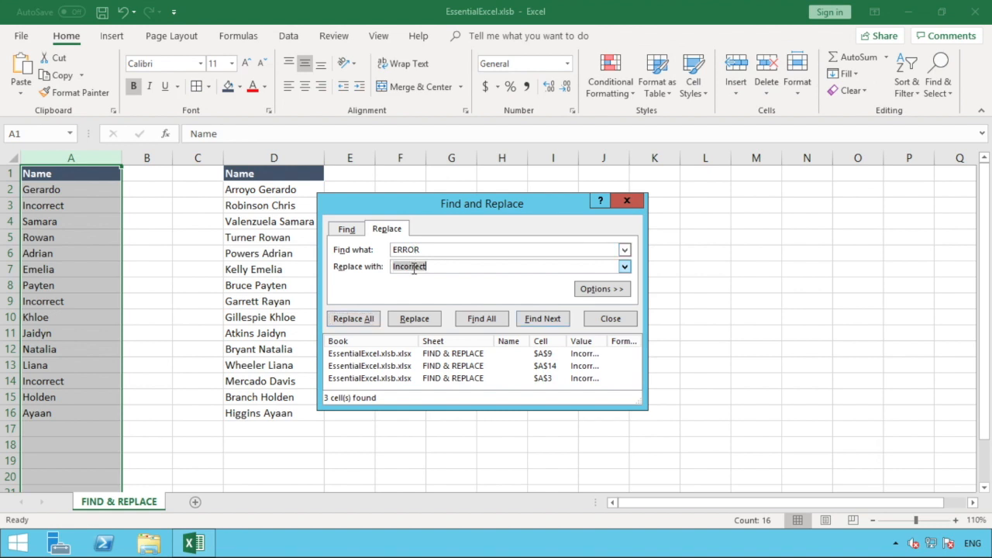
click(408, 249)
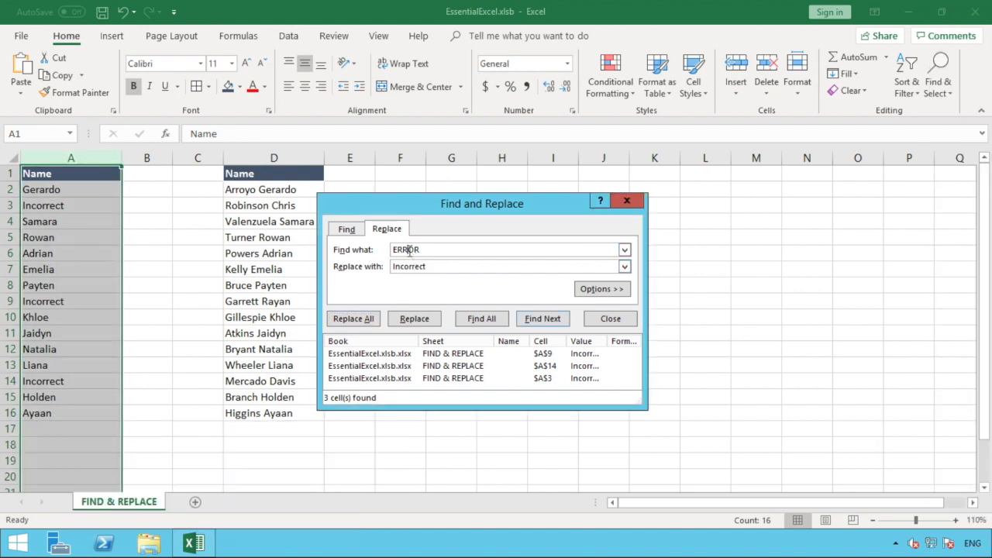
double_click(409, 250)
text(Incorrect)
click(434, 266)
key(BackSpace)
key(BackSpace)
key(BackSpace)
key(BackSpace)
key(BackSpace)
key(BackSpace)
key(BackSpace)
key(BackSpace)
key(BackSpace)
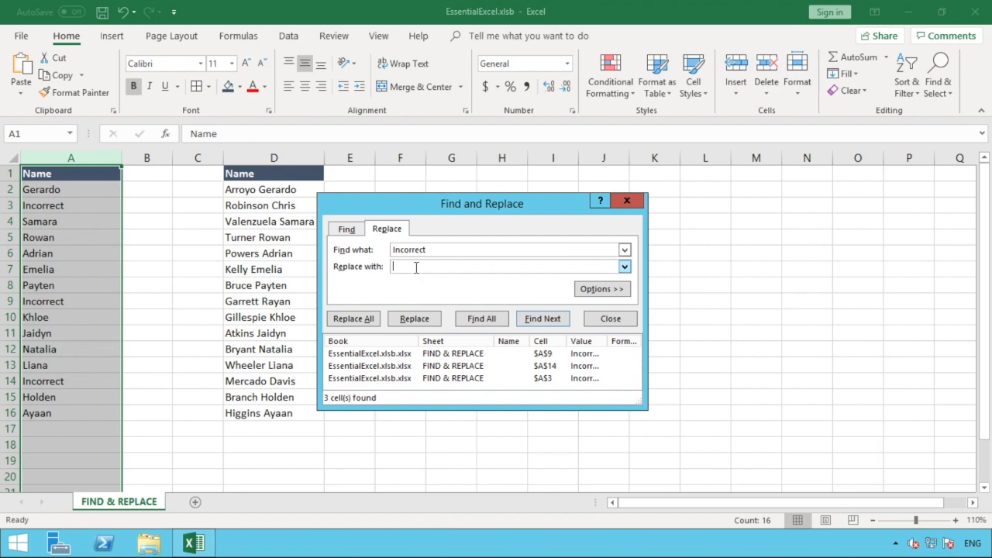
click(361, 321)
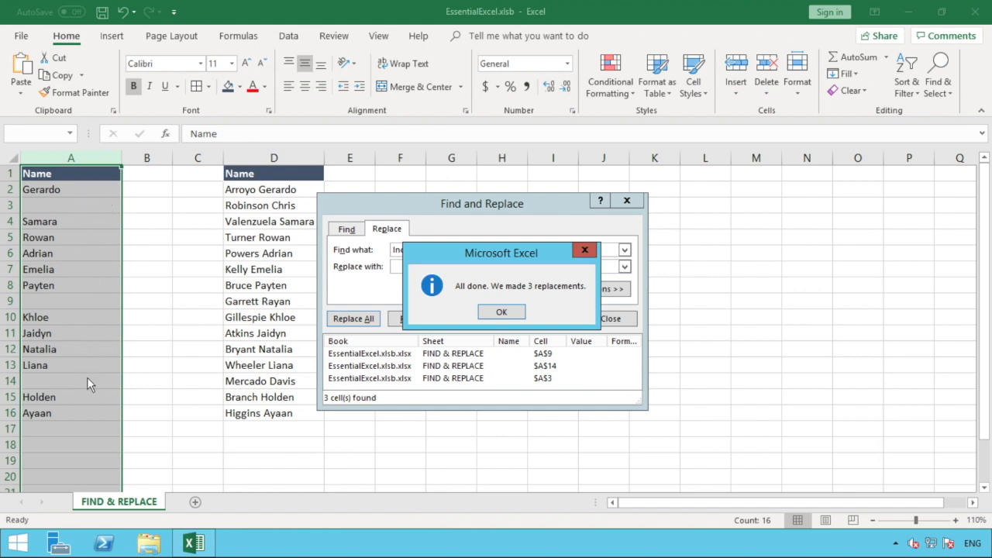
click(514, 314)
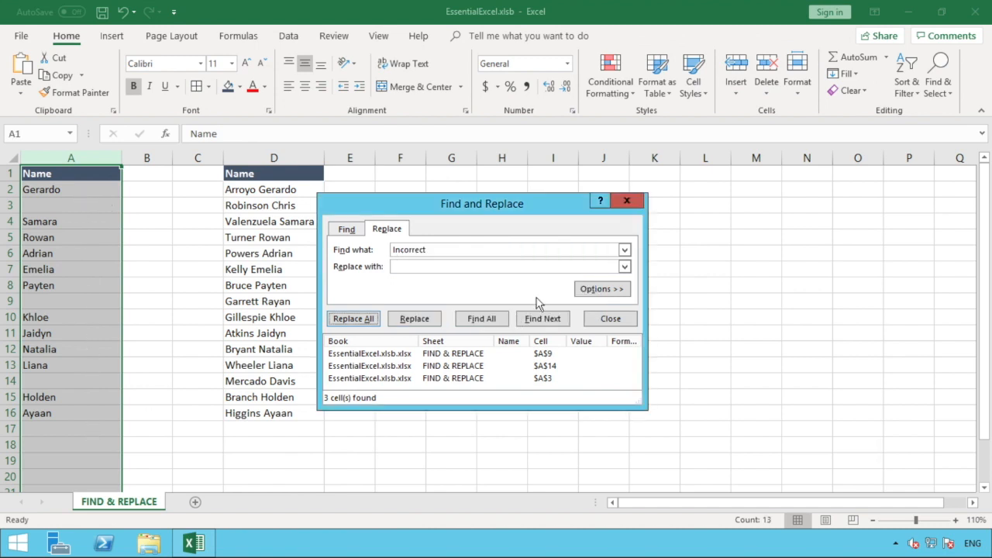
click(628, 201)
click(479, 233)
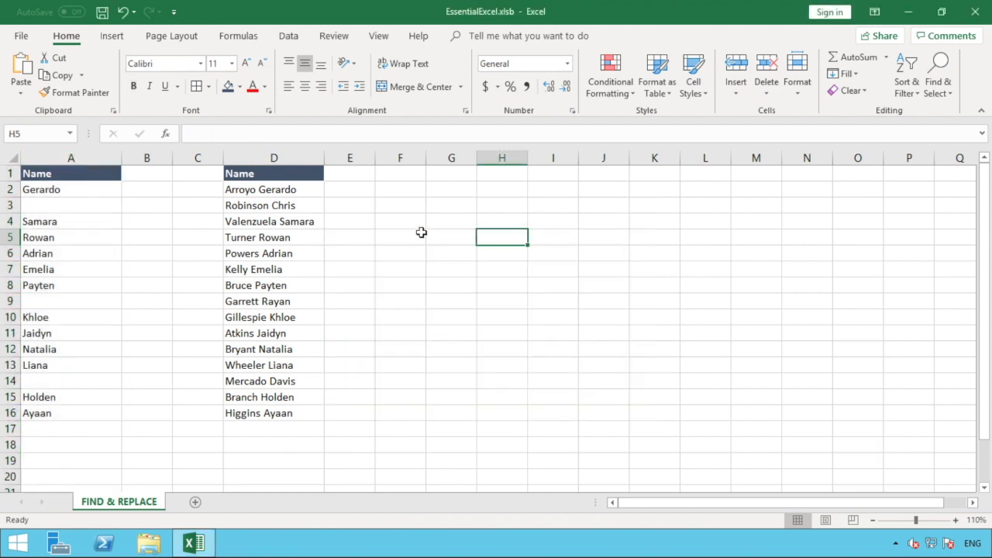
click(385, 233)
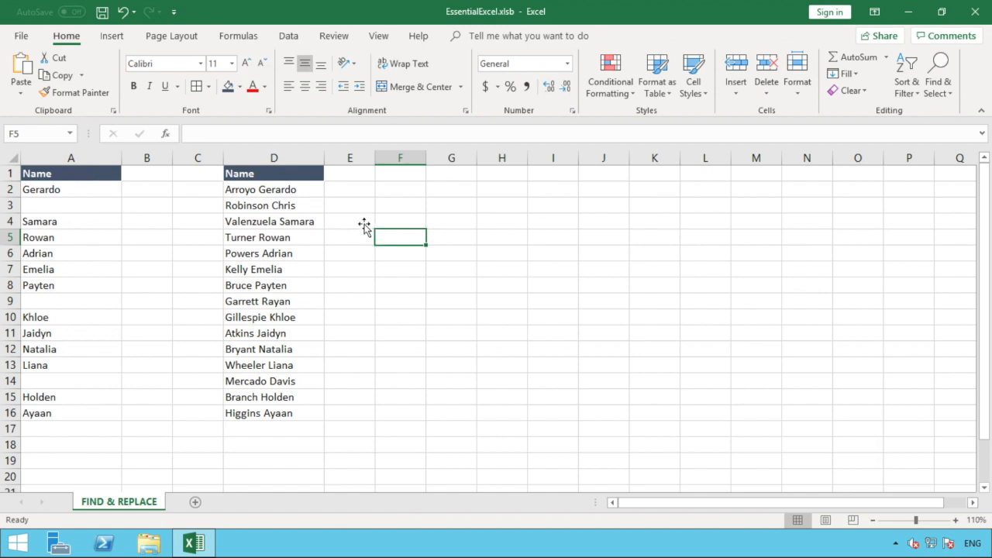
Replace every space in column D with a comma and a space to separate the two parts of each name.
click(284, 157)
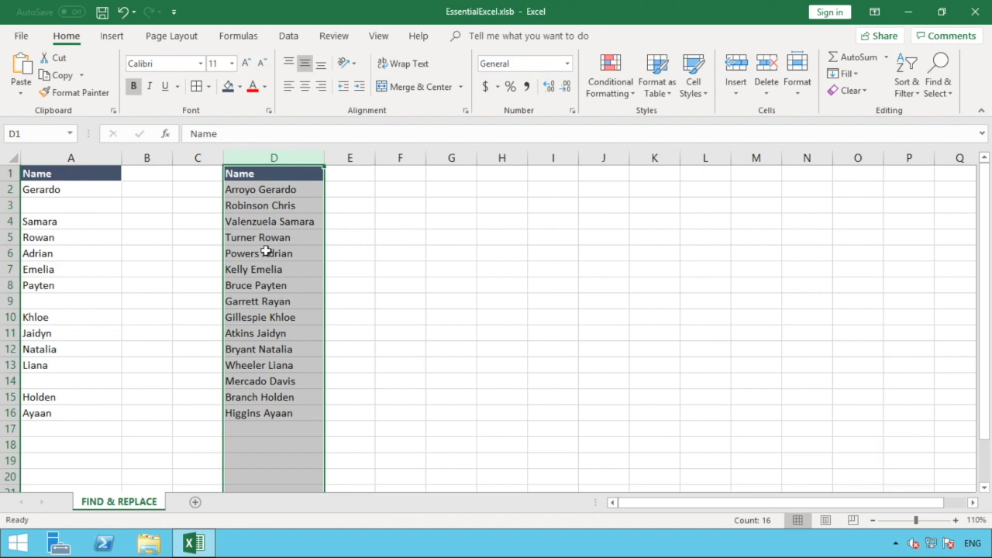
click(274, 158)
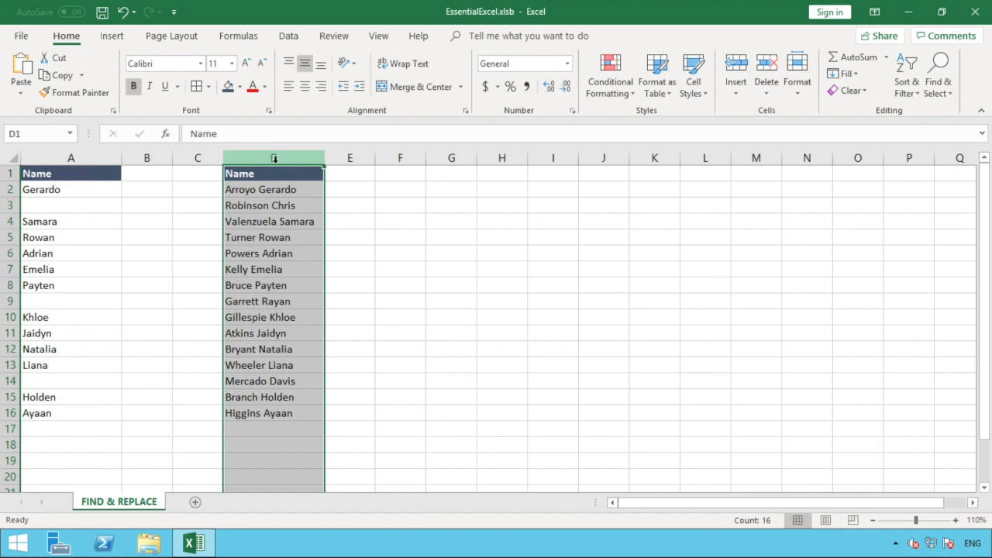
key(ctrl+f)
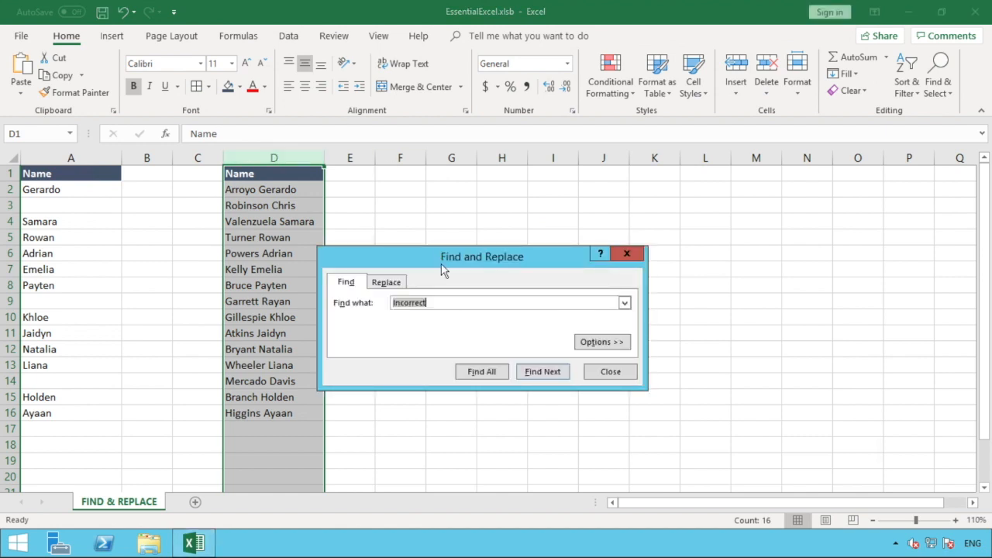
drag(442, 267, 503, 206)
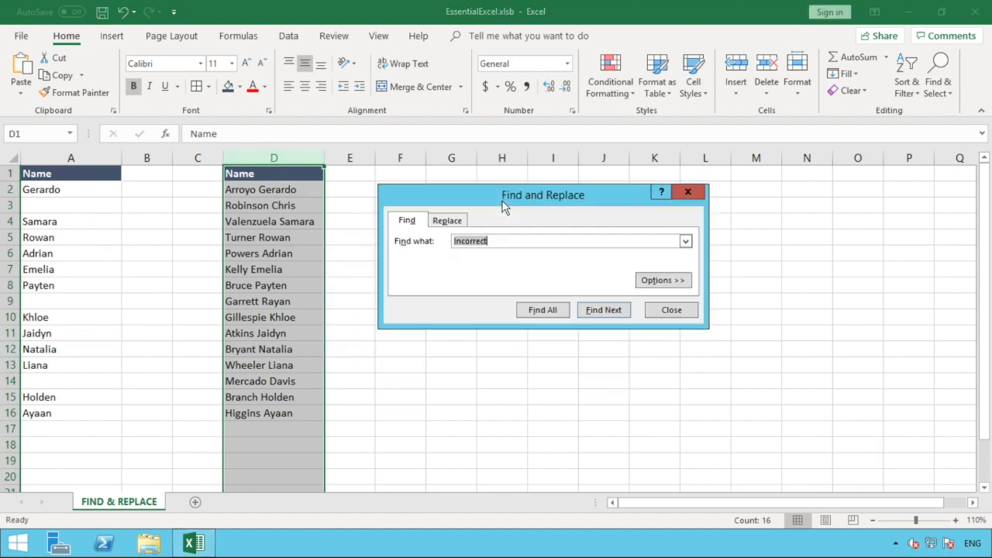
click(459, 224)
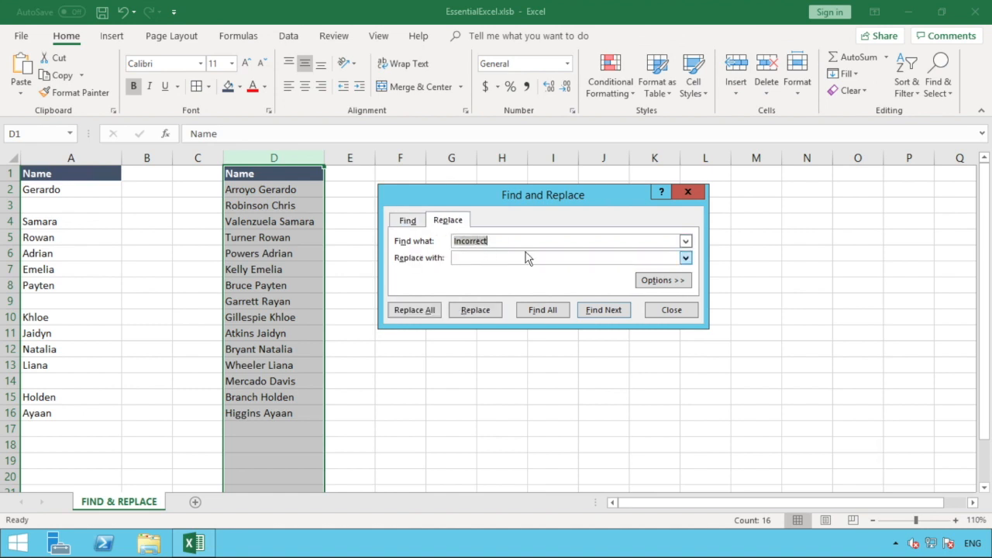
key(BackSpace)
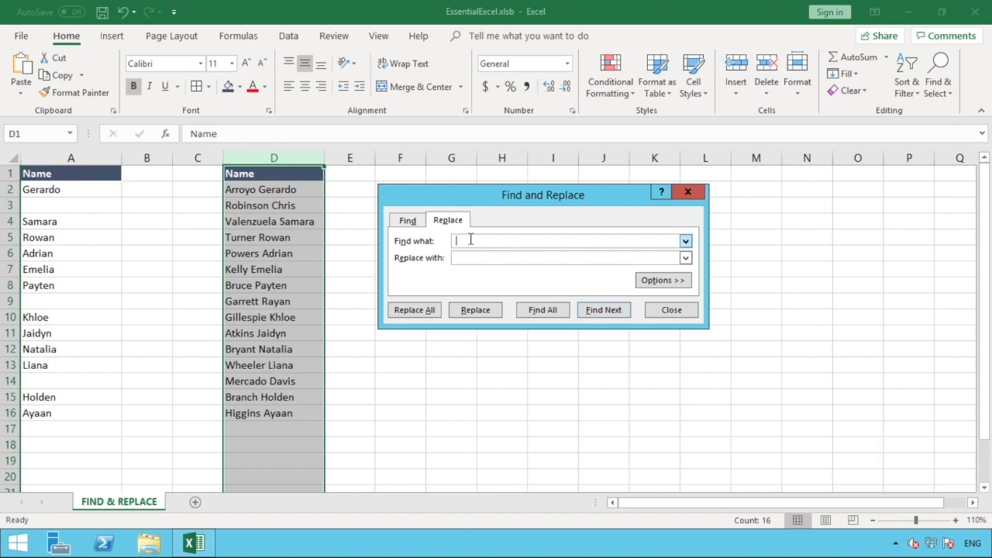
click(465, 258)
text(,)
text(,)
click(426, 311)
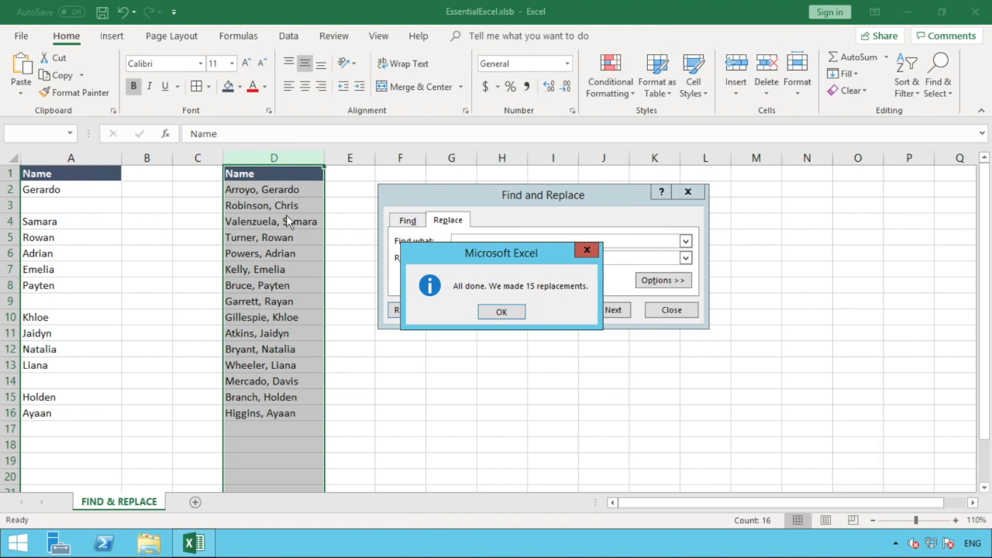
click(502, 311)
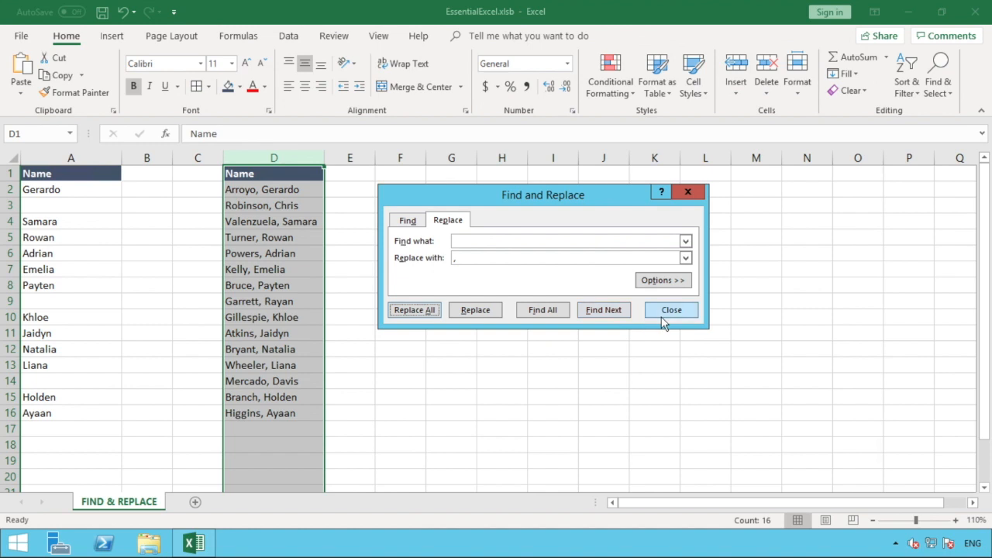
click(409, 223)
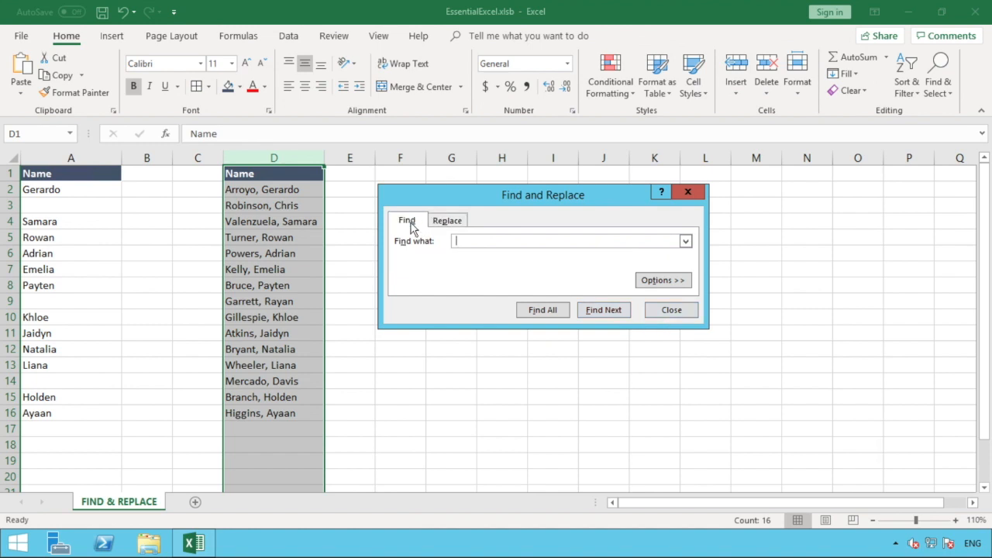